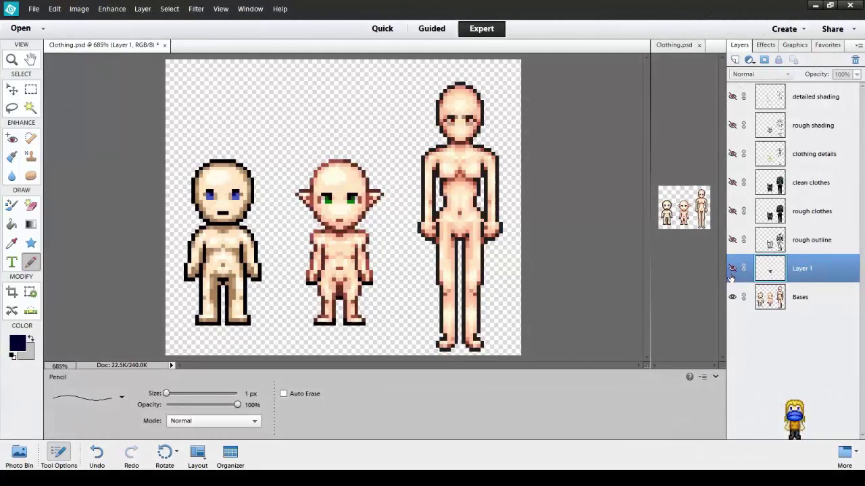
Step: Add a new layer above Bases and outline long trousers on the leftmost figure in dark navy with the 1 px pencil
left_click(769, 301)
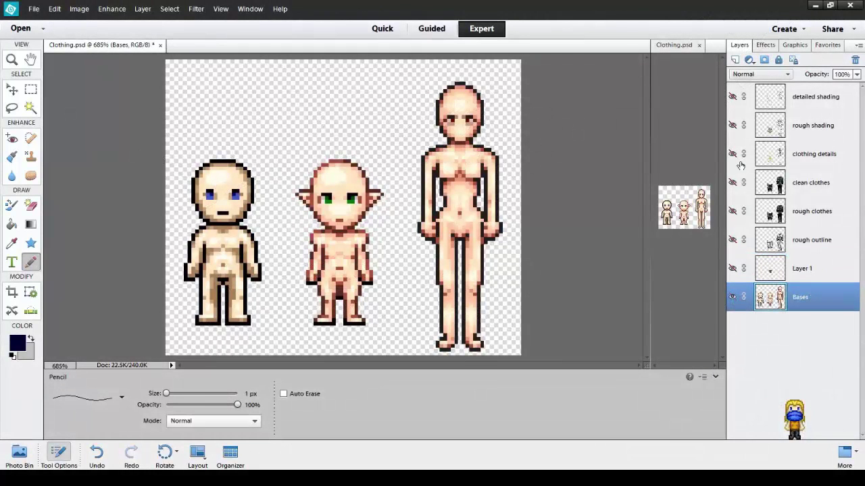
left_click(735, 61)
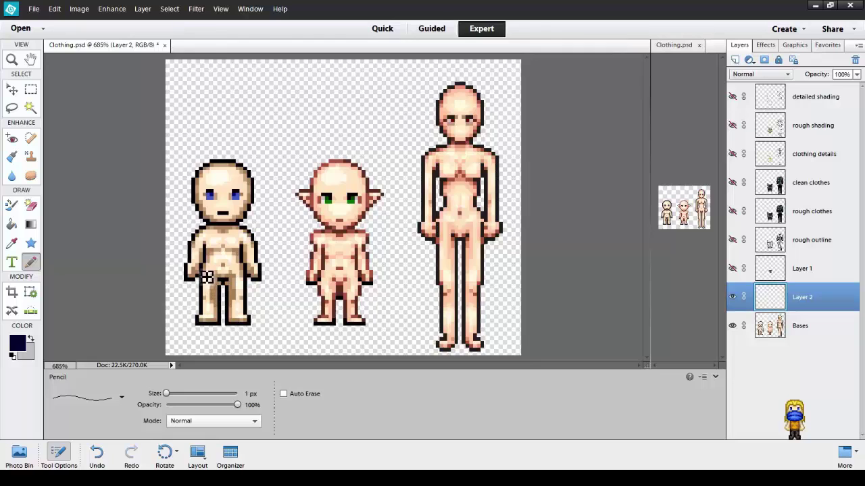
mouse_move(198, 272)
left_mouse_down()
mouse_move(250, 278)
mouse_move(251, 323)
mouse_move(231, 324)
mouse_move(226, 306)
mouse_move(235, 289)
mouse_move(223, 289)
mouse_move(222, 319)
mouse_move(206, 317)
mouse_move(207, 280)
left_mouse_up()
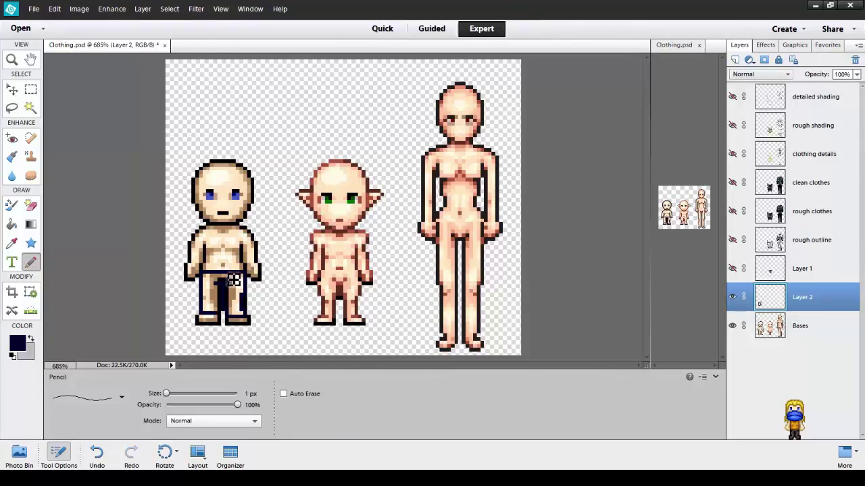
Step: Add a new layer above the trouser outline and set the foreground color to green
left_click(736, 60)
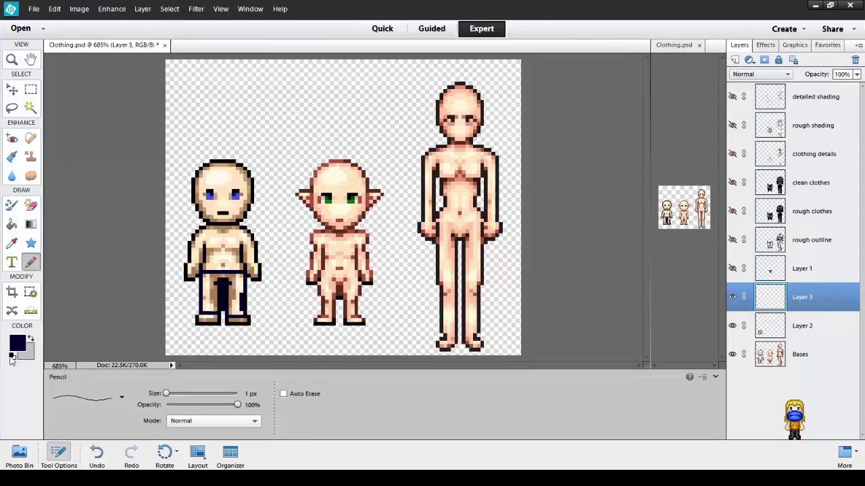
left_click(14, 354)
key("x")
key("i")
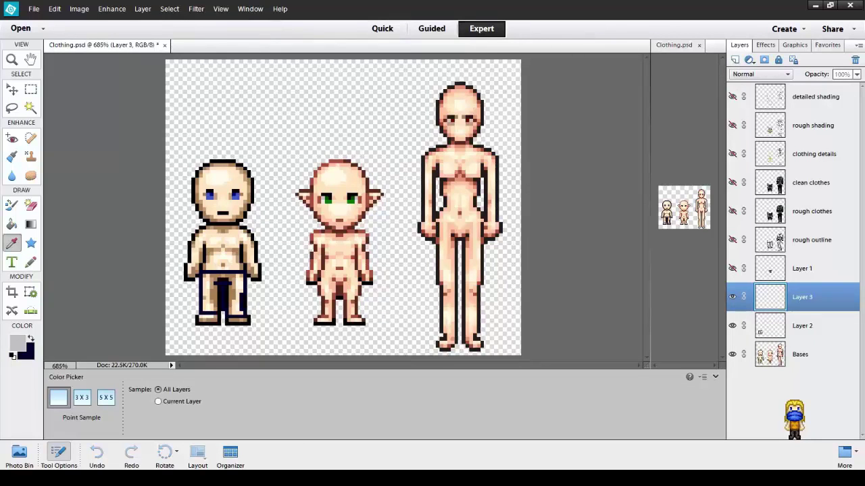
left_click(529, 112)
left_click(14, 349)
left_click(528, 112)
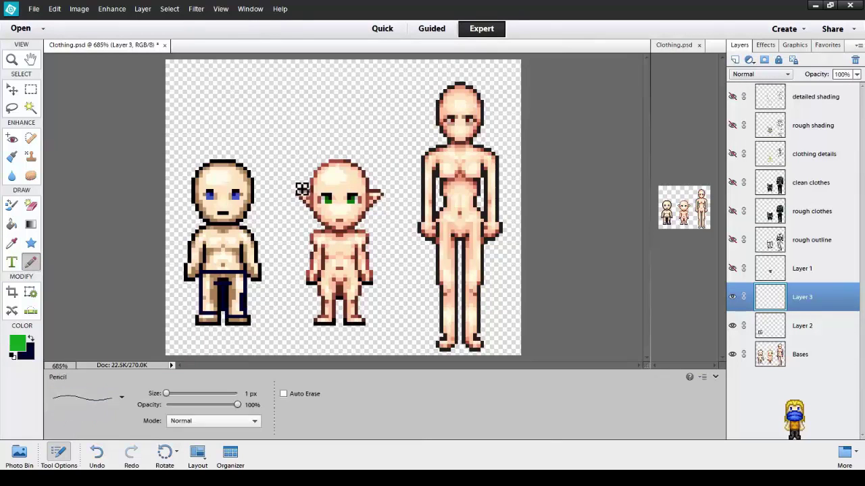
Step: Draw the collar, both sides and one short sleeve of a green shirt outline on the leftmost figure
mouse_move(239, 224)
left_mouse_down()
mouse_move(263, 245)
mouse_move(248, 254)
mouse_move(246, 244)
mouse_move(251, 274)
left_mouse_up()
left_click_drag(206, 249, 207, 274)
mouse_move(215, 233)
left_mouse_down()
mouse_move(231, 243)
mouse_move(234, 232)
left_mouse_up()
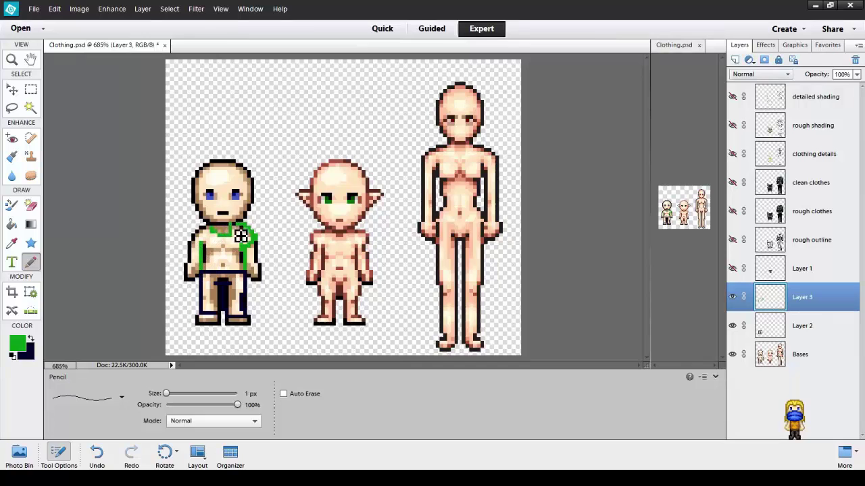
Step: Set the eraser type to Pencil and complete the green shirt outline with the other sleeve and the hem
key("e")
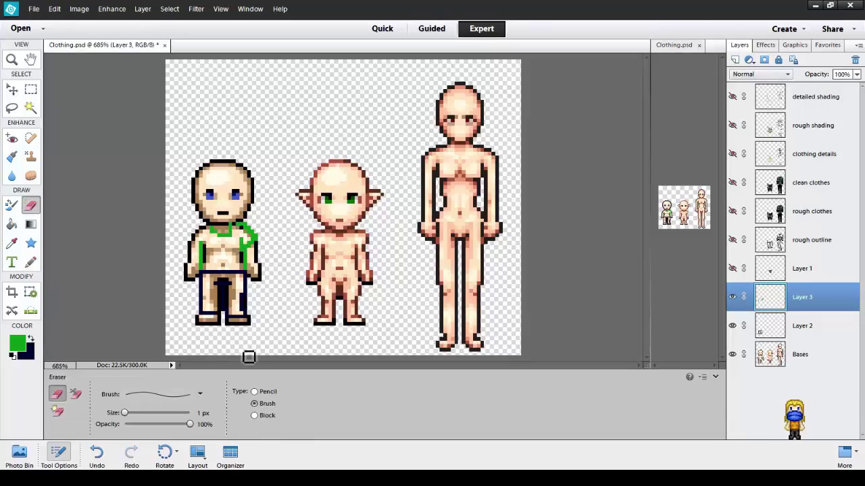
left_click(254, 392)
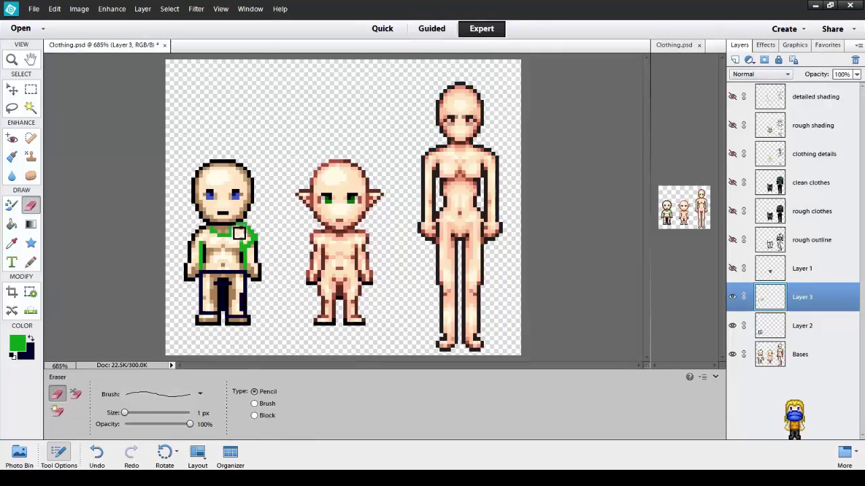
key("n")
left_click_drag(210, 230, 191, 259)
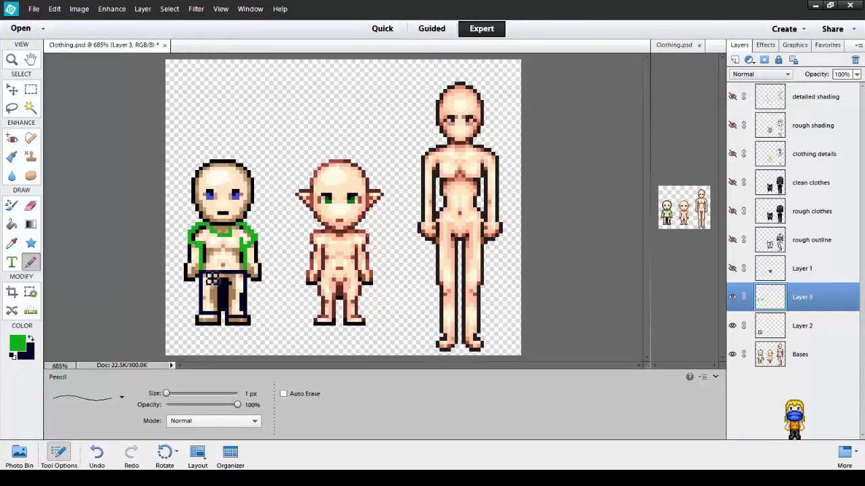
left_click_drag(206, 276, 246, 277)
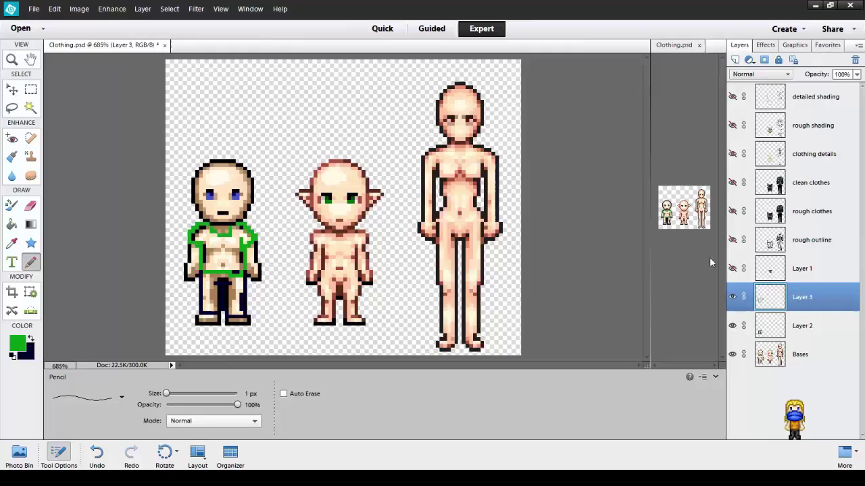
Step: Hide the trouser layer, add a new layer above it and outline short trousers in dark navy on the leftmost figure
left_click(731, 327)
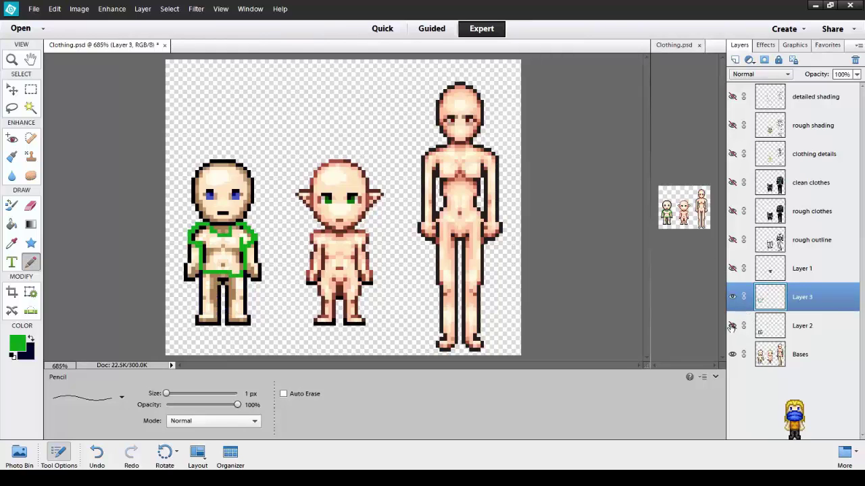
left_click(789, 327)
left_click(735, 60)
key("x")
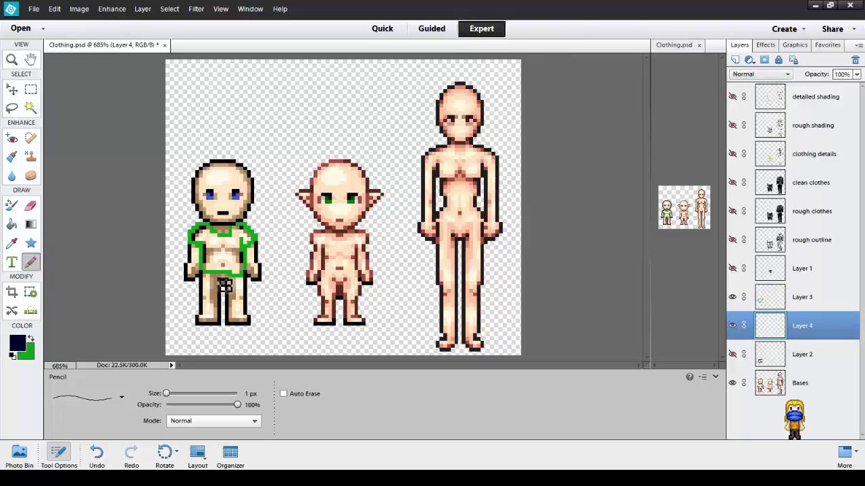
mouse_move(197, 276)
left_mouse_down()
mouse_move(198, 292)
mouse_move(223, 297)
mouse_move(225, 283)
mouse_move(232, 294)
mouse_move(251, 291)
mouse_move(239, 279)
mouse_move(207, 279)
left_mouse_up()
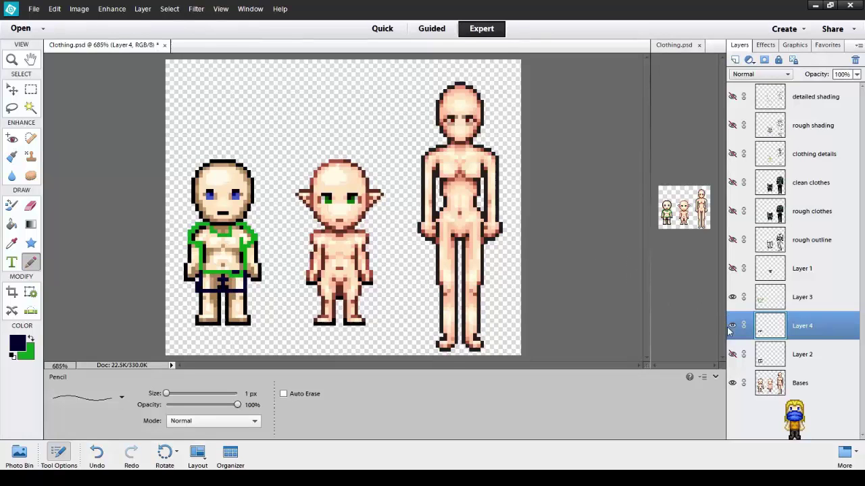
Step: Remove the layer with the short trousers and show the long trouser outline on Layer 2 again
key("ctrl+e")
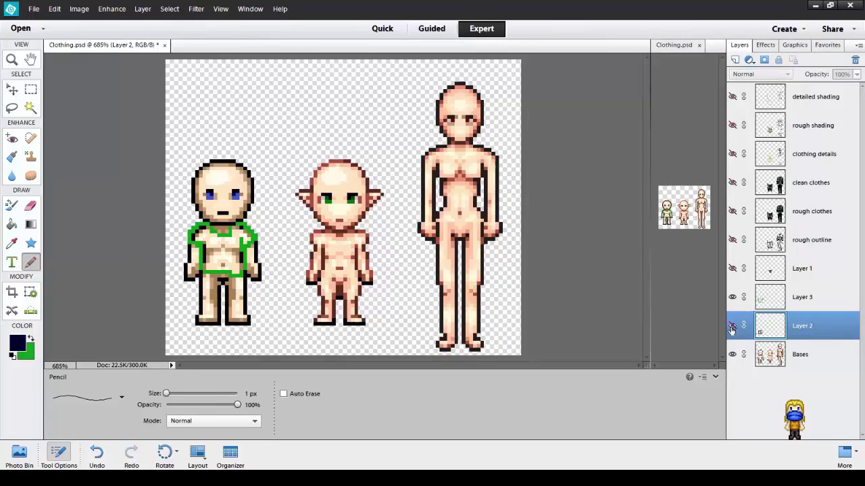
left_click(732, 326)
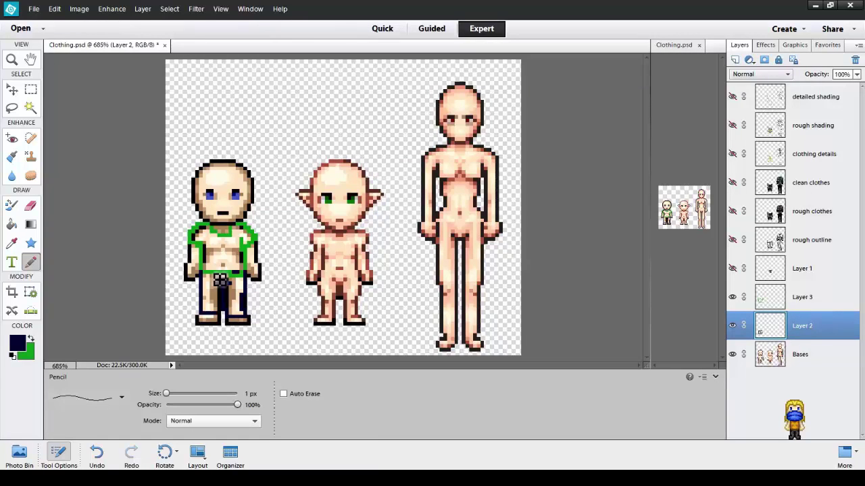
Step: Set the foreground color to grey and outline both shoes of the leftmost figure on Layer 2
left_click(221, 281)
key("i")
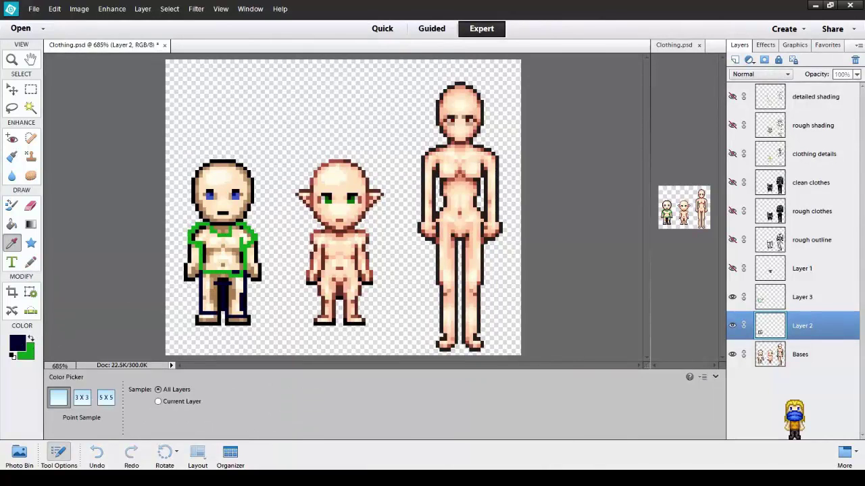
left_click(529, 110)
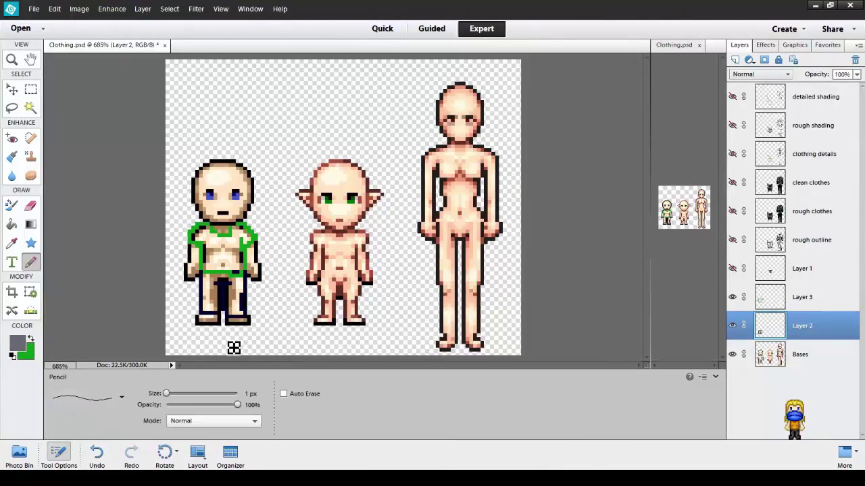
mouse_move(229, 320)
left_mouse_down()
mouse_move(256, 321)
mouse_move(256, 332)
mouse_move(200, 320)
left_mouse_up()
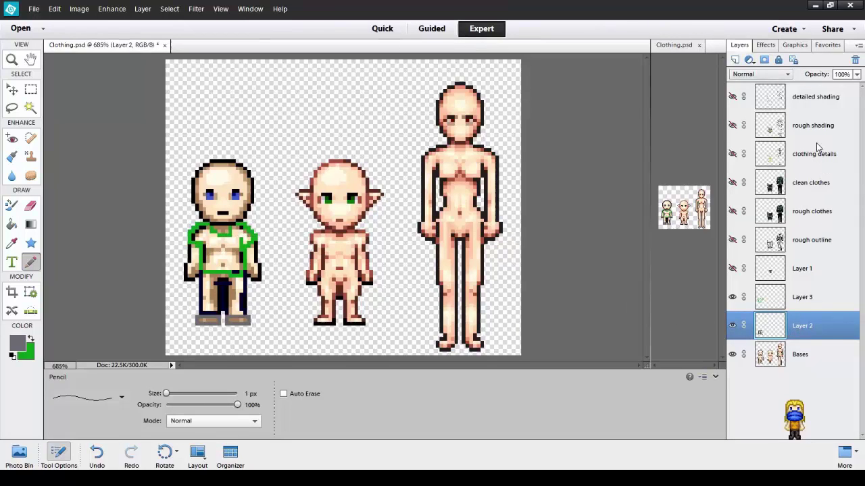
Step: Duplicate Layer 2 and Layer 3, stack the copies above the originals with the shirt copy on top, and hide the originals
left_click(855, 60)
key("ctrl+j")
key("ctrl+bracketright")
left_click(821, 336)
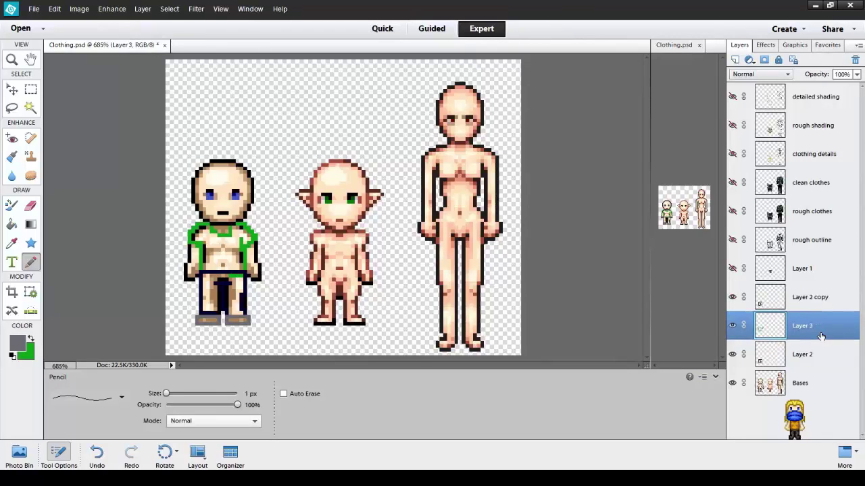
key("ctrl+j")
key("ctrl+bracketright")
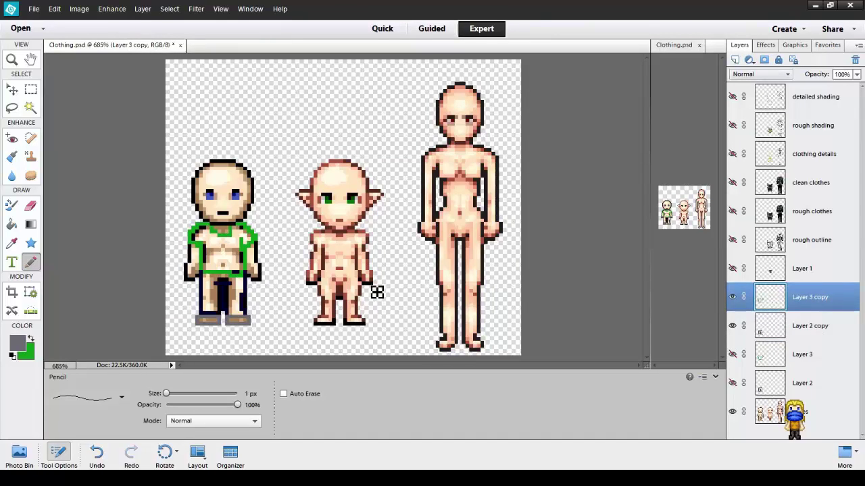
Step: Fill the shirt on Layer 3 copy with a lighter green, using the Paint Bucket with Contiguous enabled
key("i")
key("n")
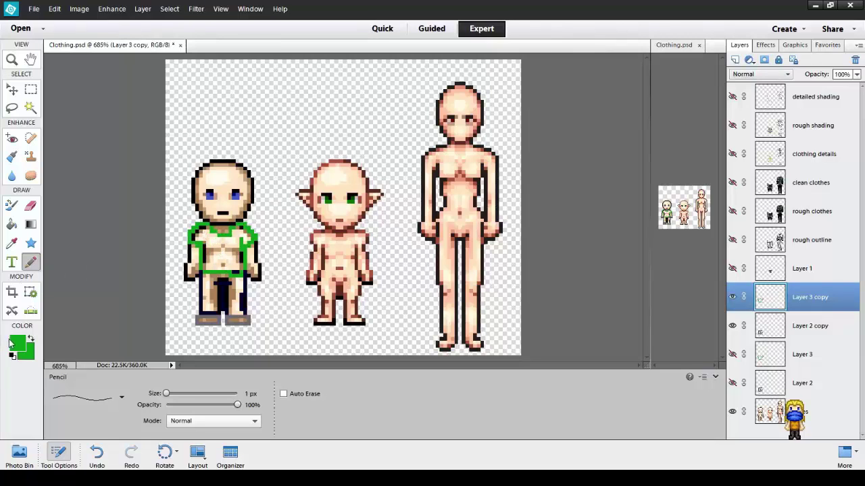
key("i")
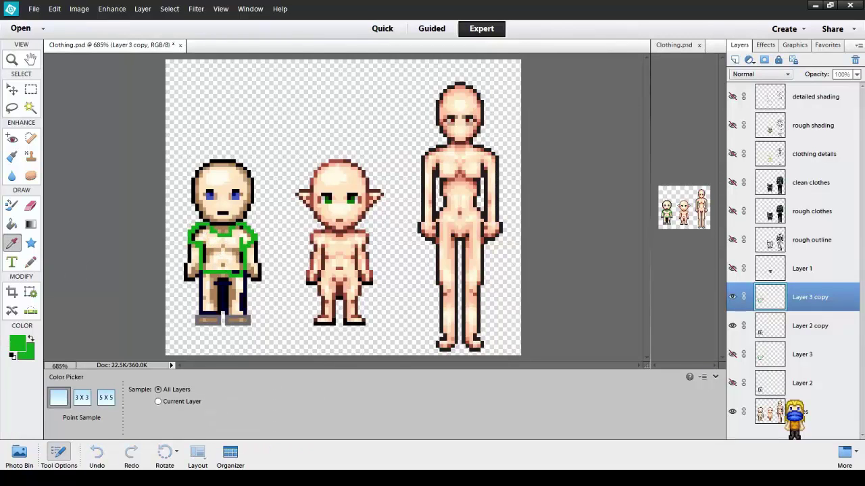
key("n")
key("k")
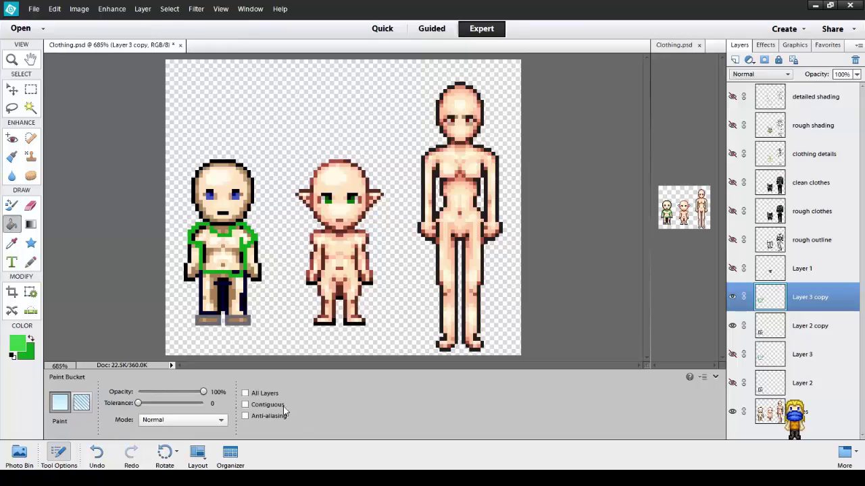
left_click(265, 406)
left_click(234, 261)
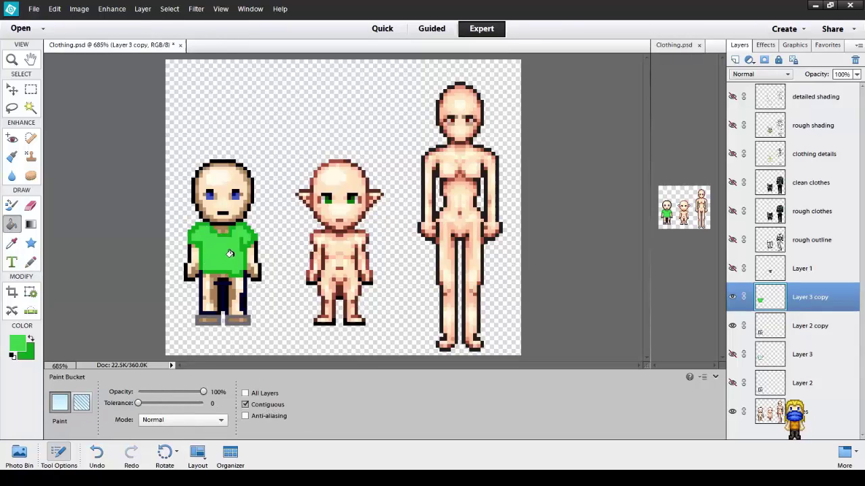
Step: Select Layer 2 copy, sample the trousers' dark navy outline and change the foreground color to a lighter blue-violet
left_click(792, 331)
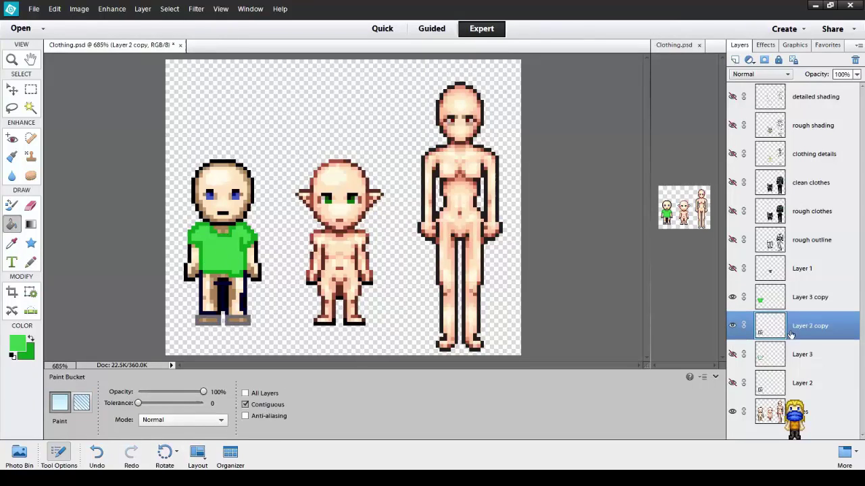
left_click(12, 244)
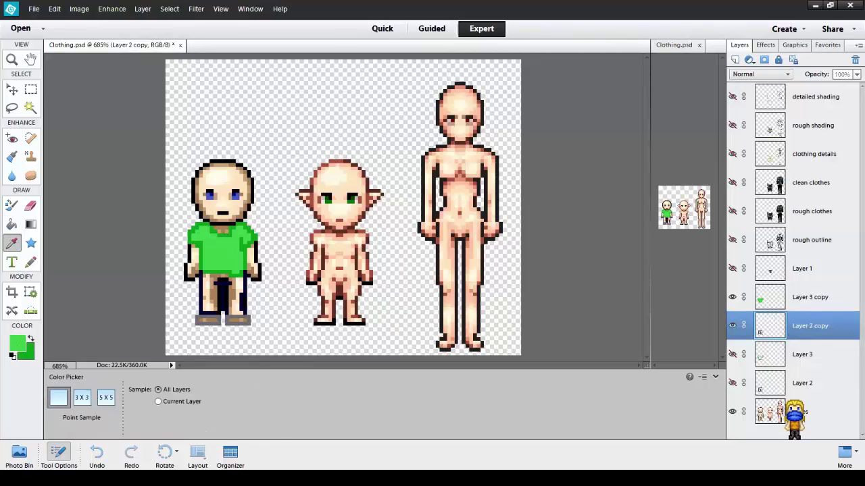
key("k")
left_click(202, 292)
key("i")
left_click(224, 281)
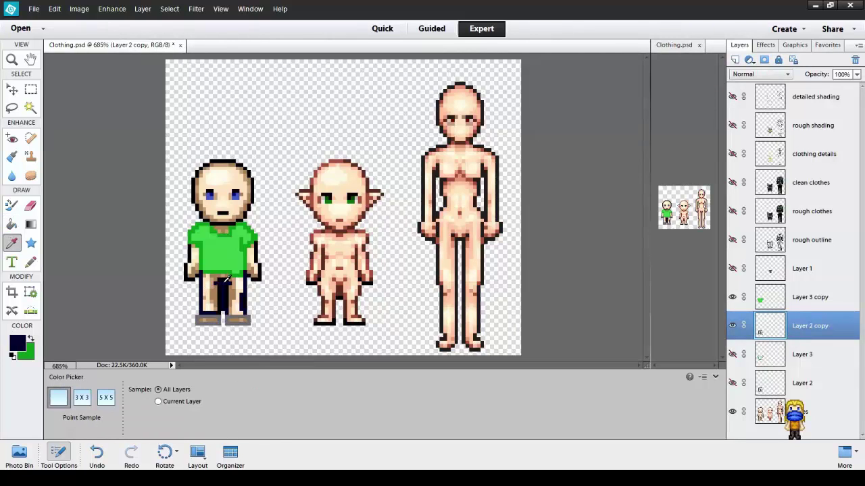
left_click(12, 346)
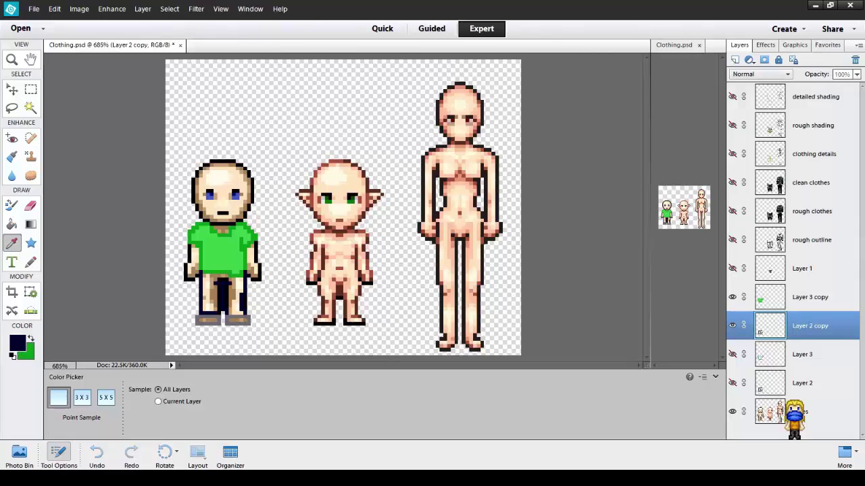
left_click(543, 108)
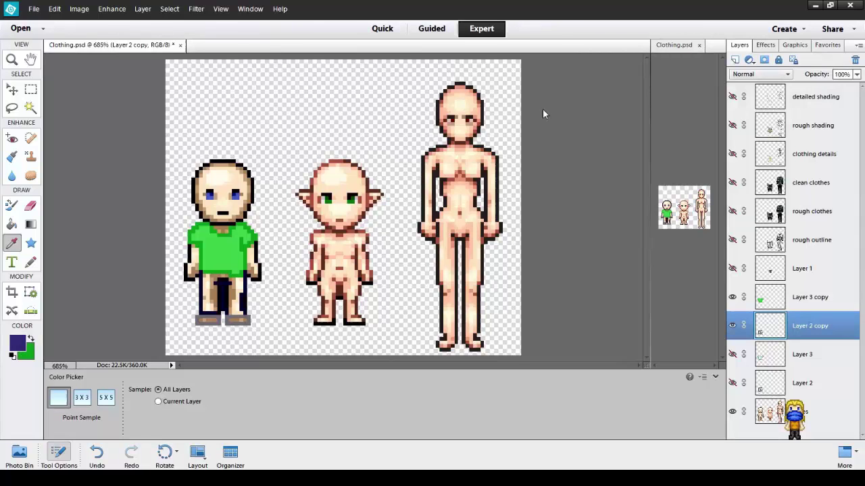
Step: Try to fill the trousers on Layer 2 copy with the blue-violet using the Paint Bucket
key("k")
left_click(228, 290)
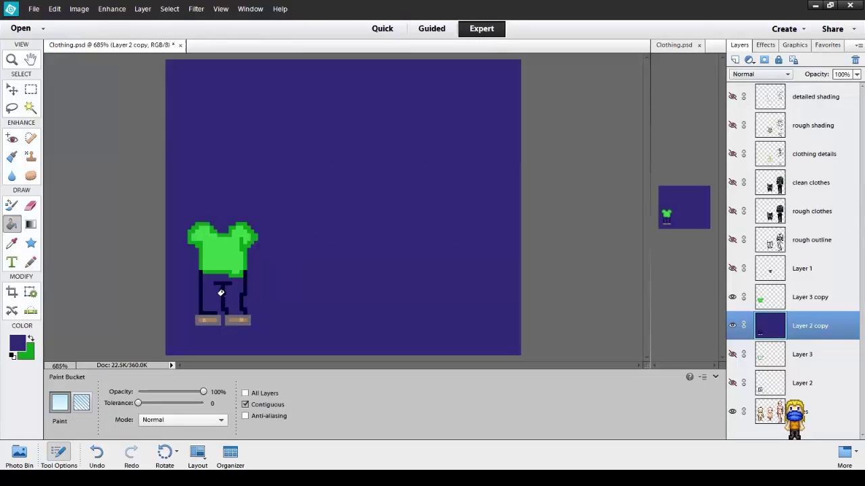
key("ctrl+z")
Step: Sample the dark navy, hide the Bases and Layer 3 copy layers, and close the gap in the trouser cuff outline on Layer 2 copy
key("x")
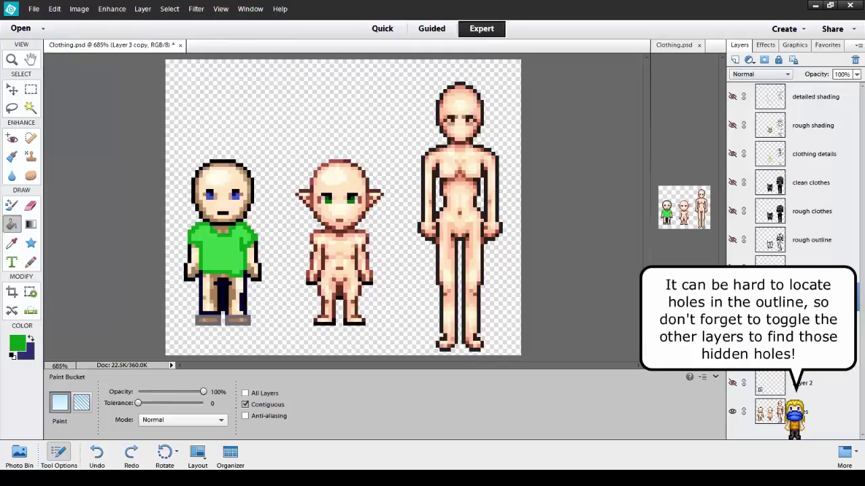
key("i")
left_click(223, 294)
key("n")
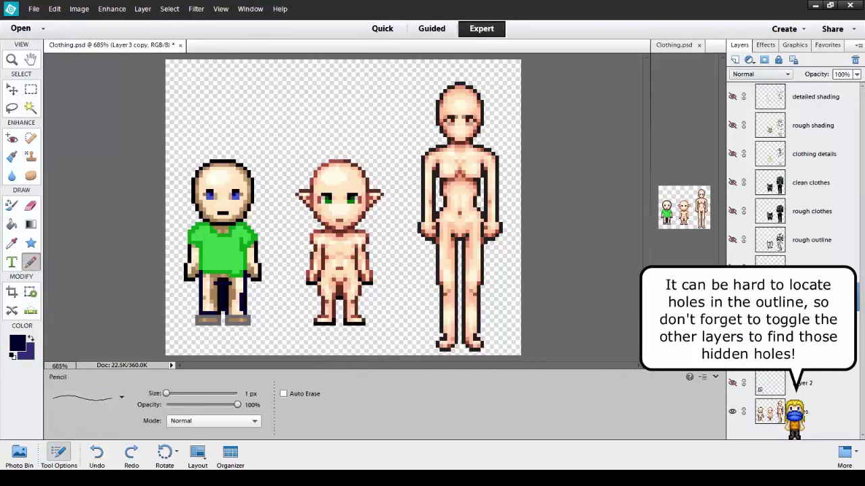
left_click(731, 412)
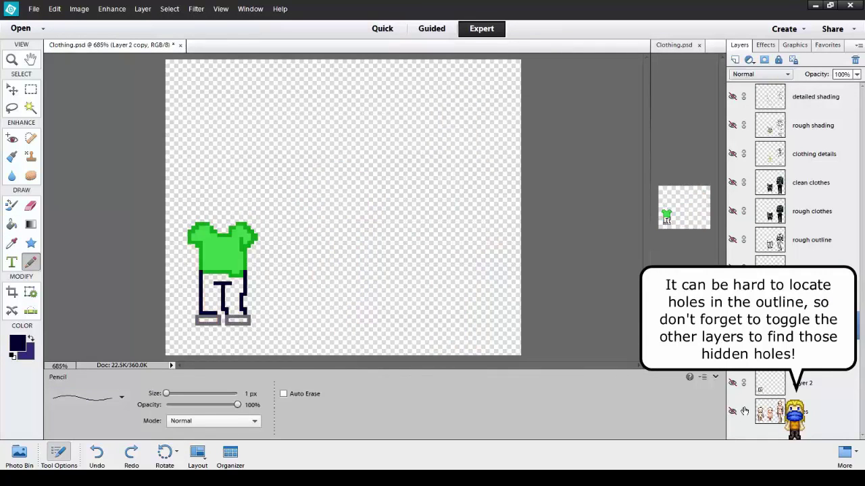
left_click(220, 314)
left_click(732, 297)
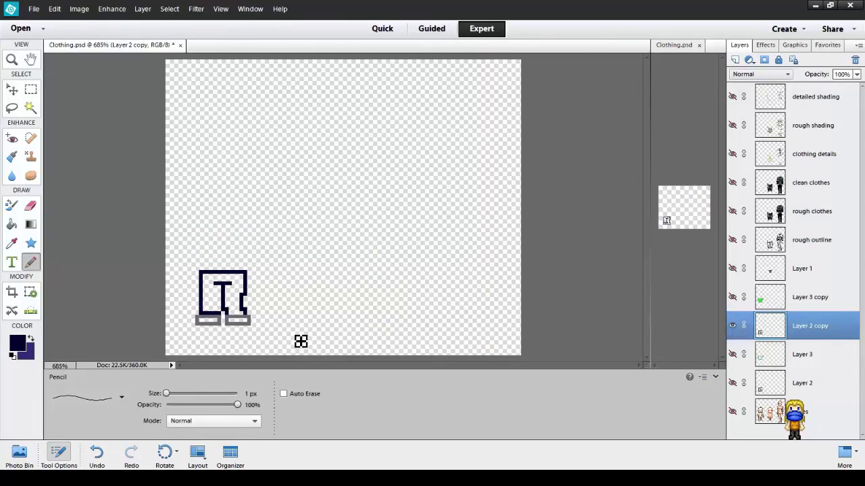
Step: Fill the trousers on Layer 2 copy with the blue-violet and show the Bases and Layer 3 copy layers again
key("k")
left_click(223, 304)
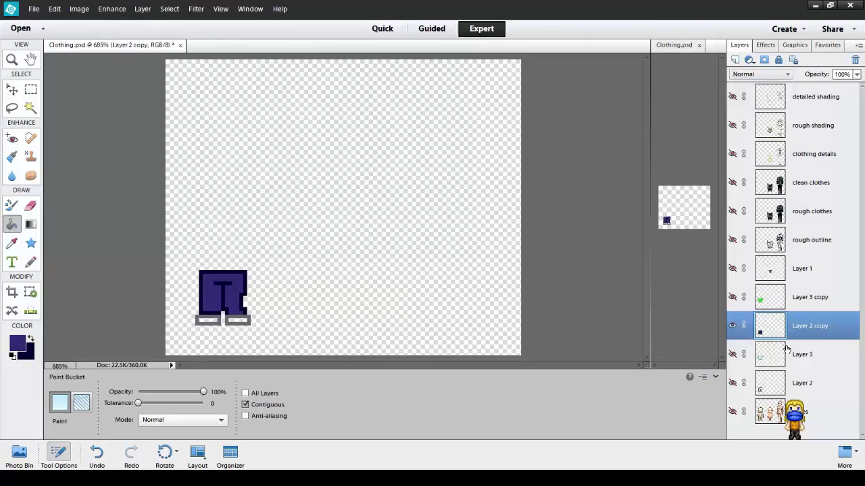
left_click(733, 411)
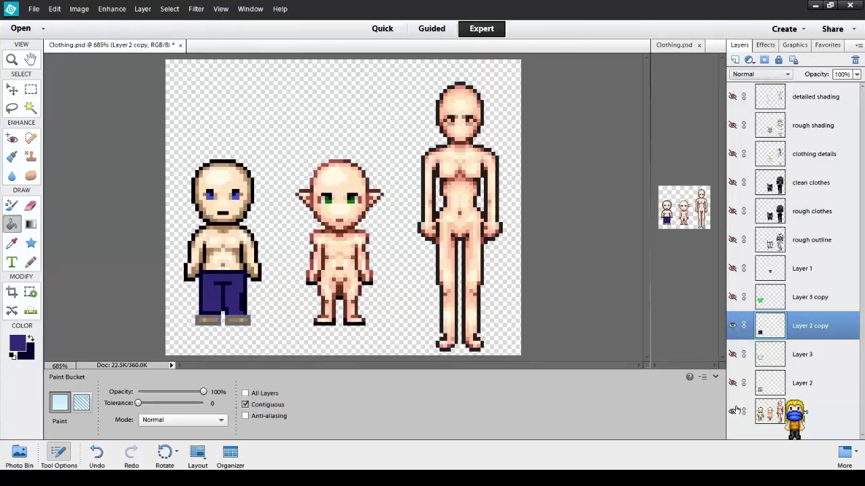
left_click(732, 297)
Step: Sample the gray shoe outline, change the foreground color to a lighter gray and fill both shoes with it
key("i")
left_click(199, 319)
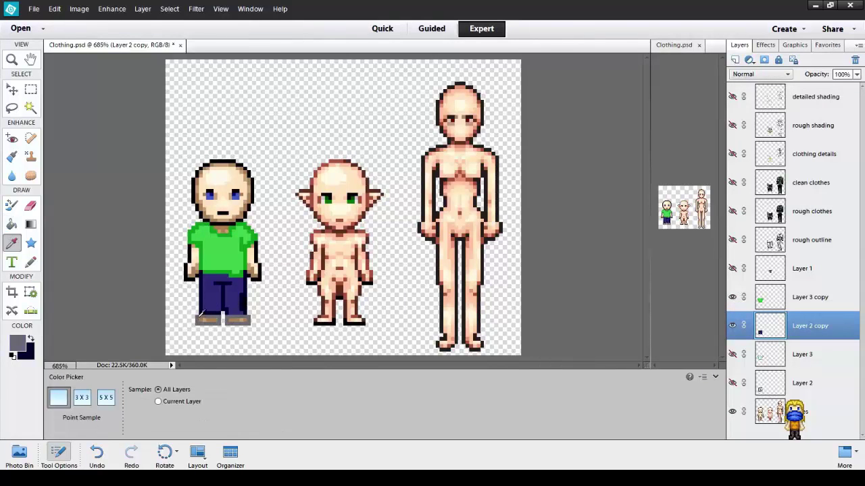
left_click(18, 343)
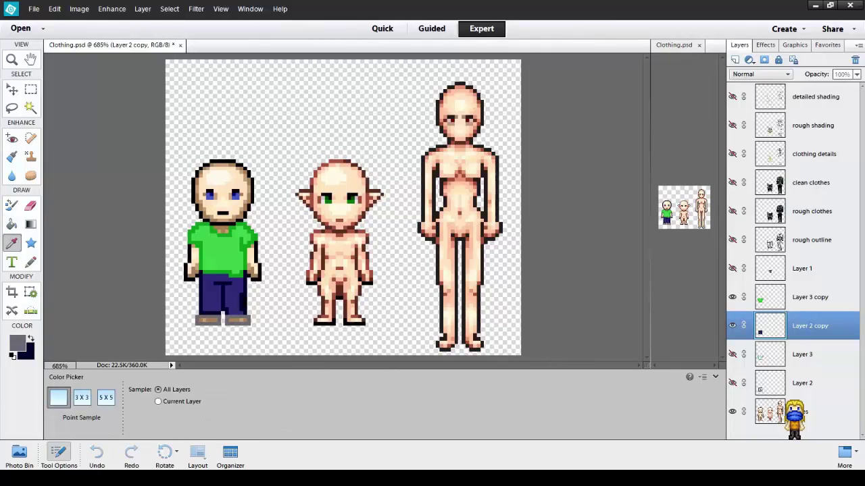
left_click(415, 221)
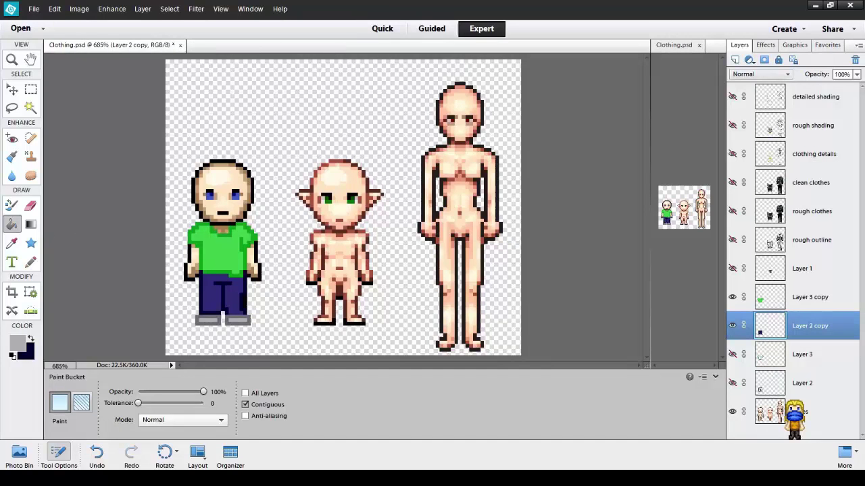
Step: Select Layer 3 copy and sample the shirt's light green fill and darker green outline as the two working colors
key("i")
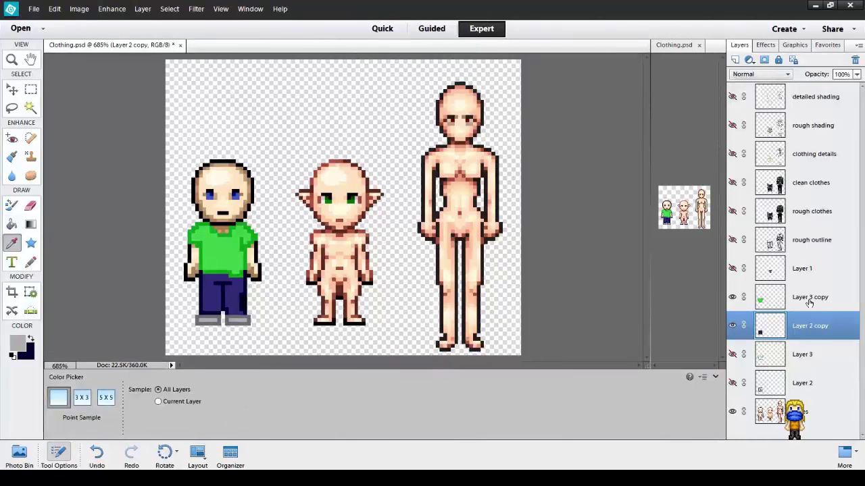
left_click(761, 290)
scroll(207, 255, "up", 5)
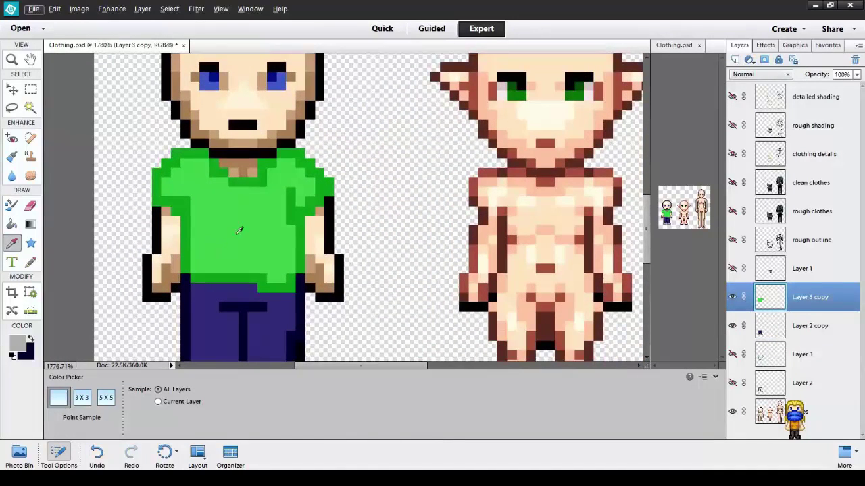
left_click(243, 223)
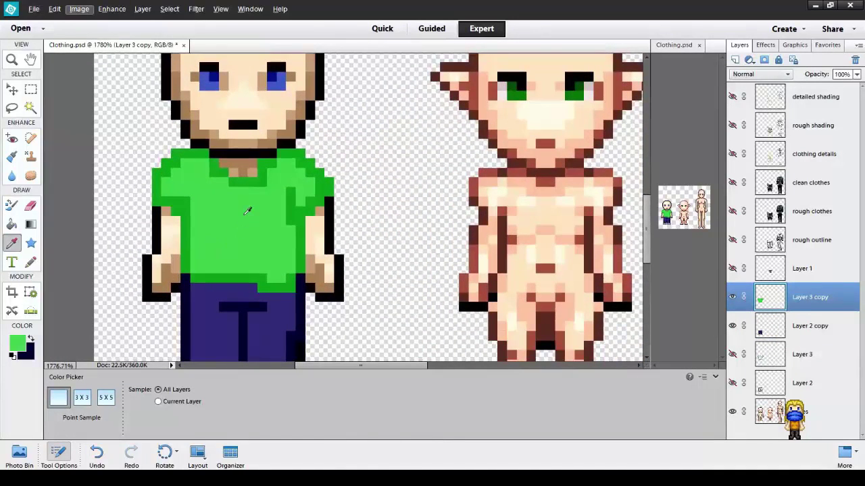
key("x")
left_click(266, 180)
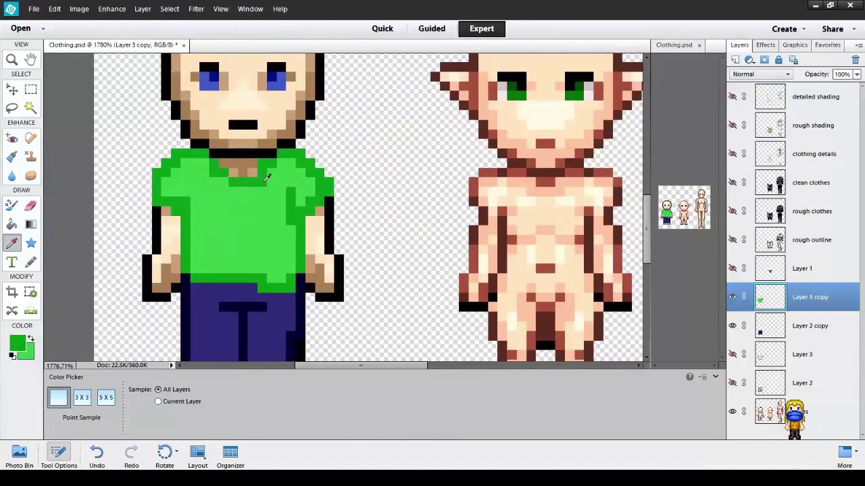
Step: Clean up the shirt's neckline into a thin, symmetrical one-pixel V using the Eraser and Pencil with both greens
key("e")
key("x")
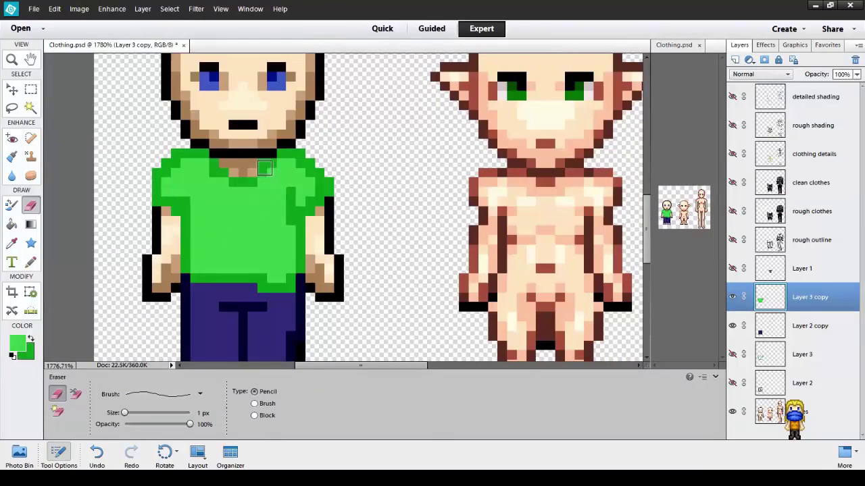
key("n")
key("x")
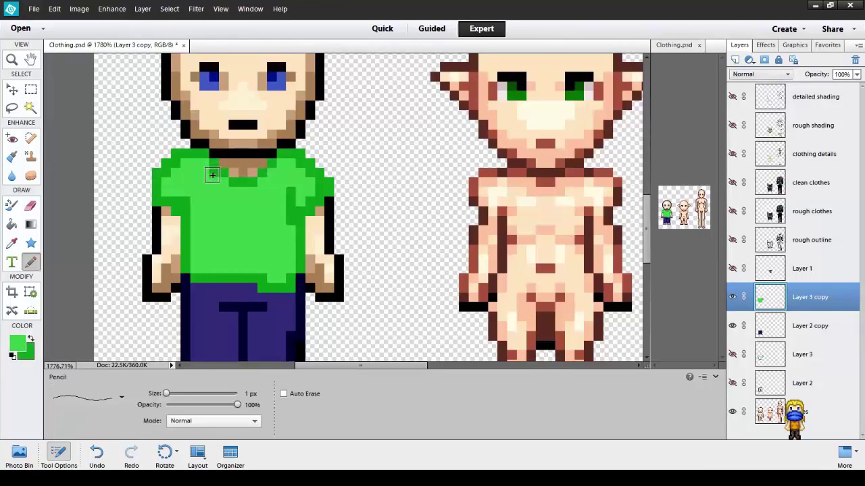
left_click(212, 173)
Step: Erase the protruding corner pixels along the outer edge of the shirt's left shoulder
key("e")
left_click(177, 153)
left_click(166, 163)
left_click(158, 173)
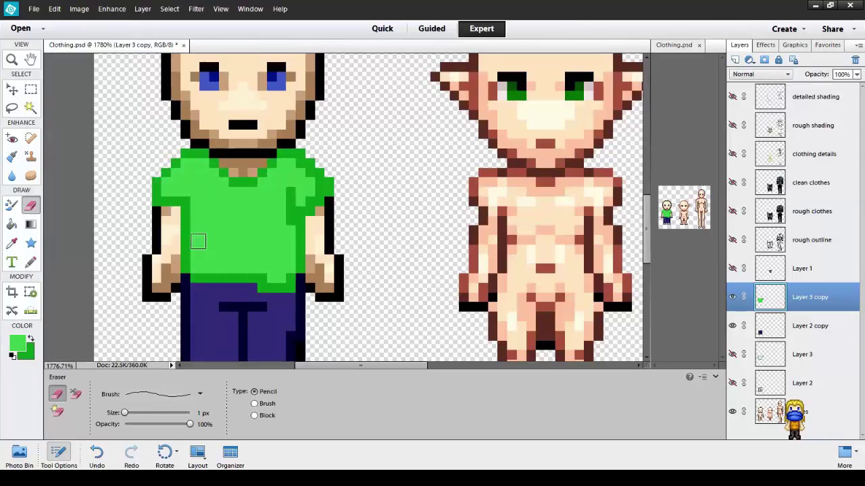
Step: Redraw the shirt's hem as a symmetrical curve one pixel lower in the middle, and compare the shirt with the body underneath
key("n")
left_click_drag(214, 280, 252, 290)
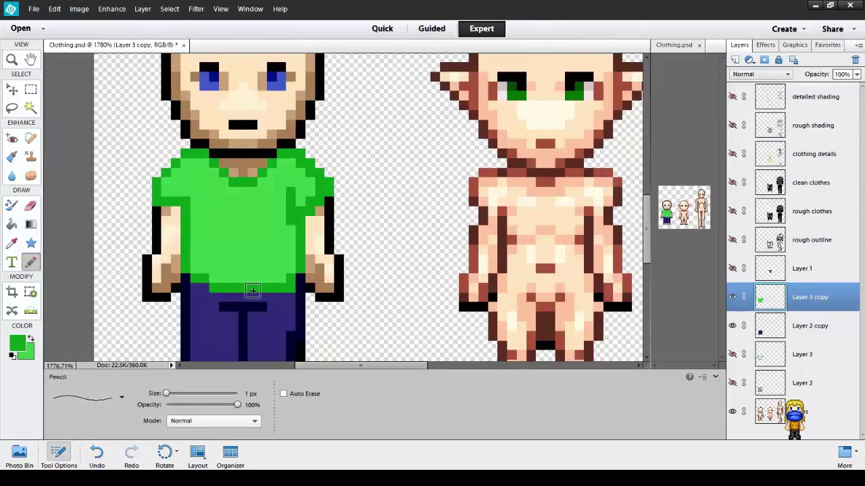
key("e")
key("n")
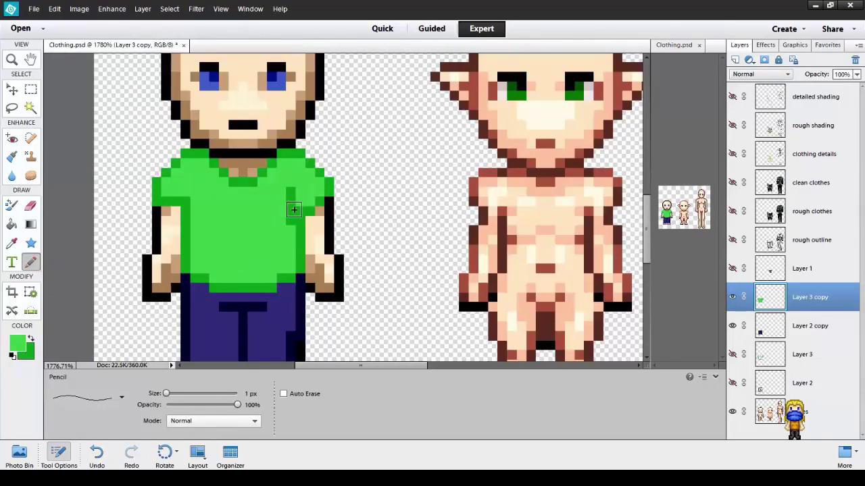
left_click(731, 296)
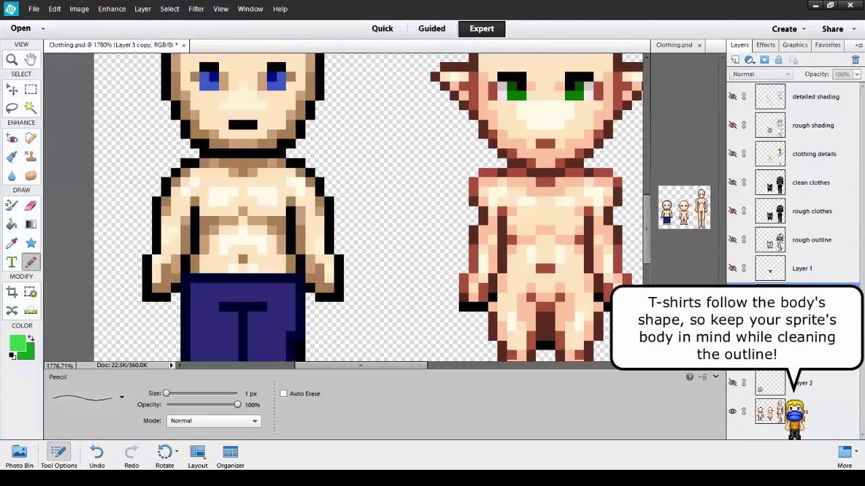
left_click(732, 296)
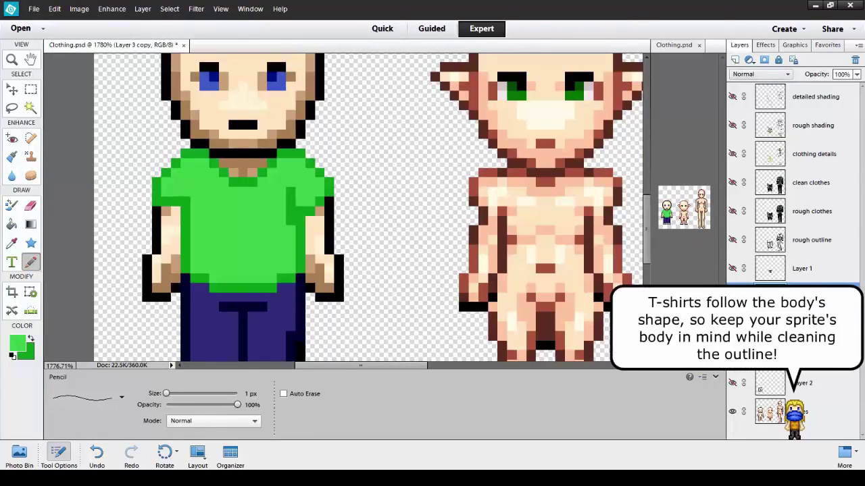
Step: Reshape the left sleeve's hem with the darker green and erase its outer corner pixel so it slants
key("x")
left_click(166, 203)
key("e")
left_click(157, 202)
key("n")
left_click(177, 212)
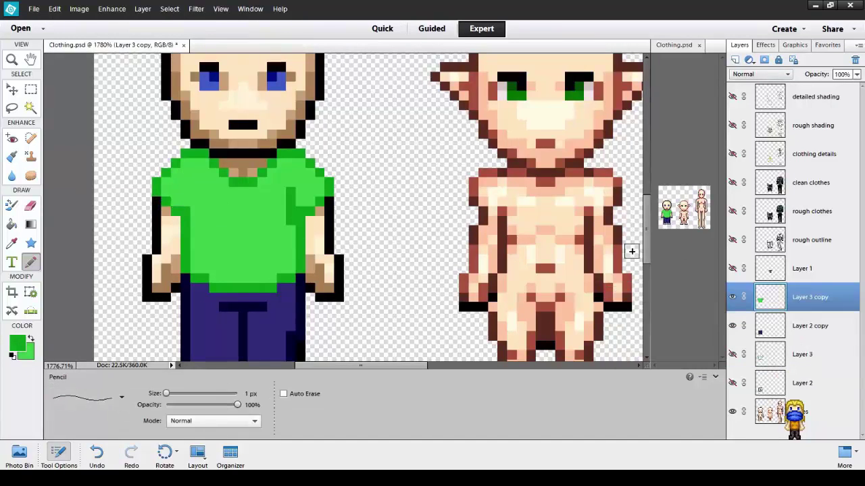
Step: Check the body beneath the shirt and draw matching darker green creases at both armpits
left_click(733, 297)
left_click(732, 297)
left_click_drag(200, 201, 197, 226)
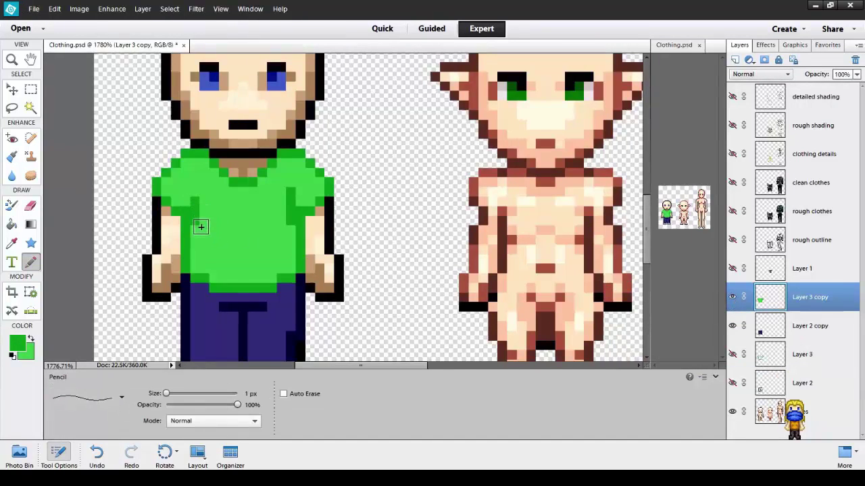
key("x")
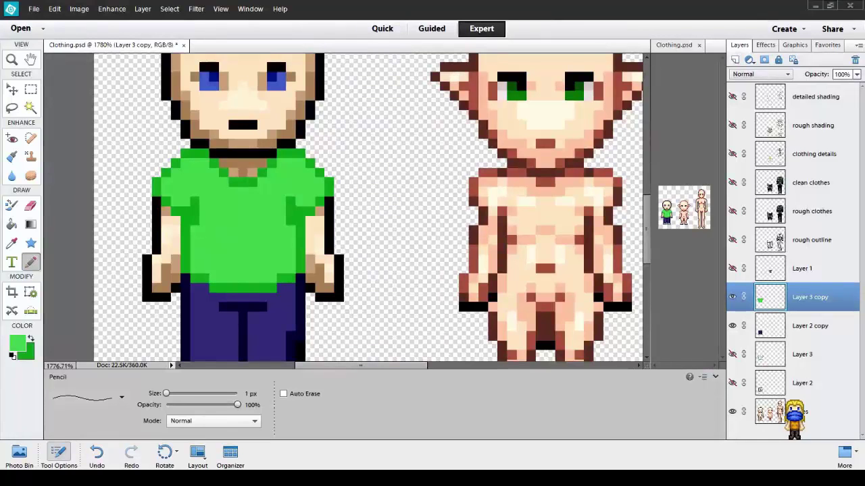
Step: On Layer 2 copy, with the shirt layer hidden, clean the right trouser leg's outer outline into a straight dark navy line
left_click(779, 326)
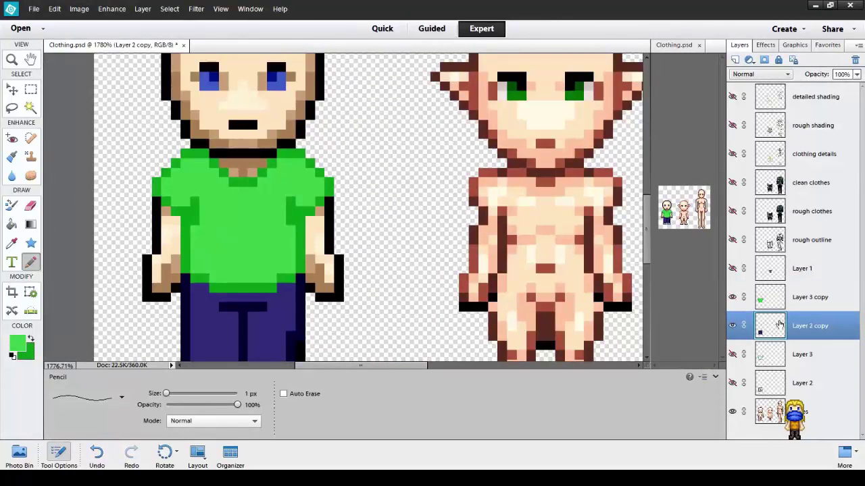
left_click(733, 298)
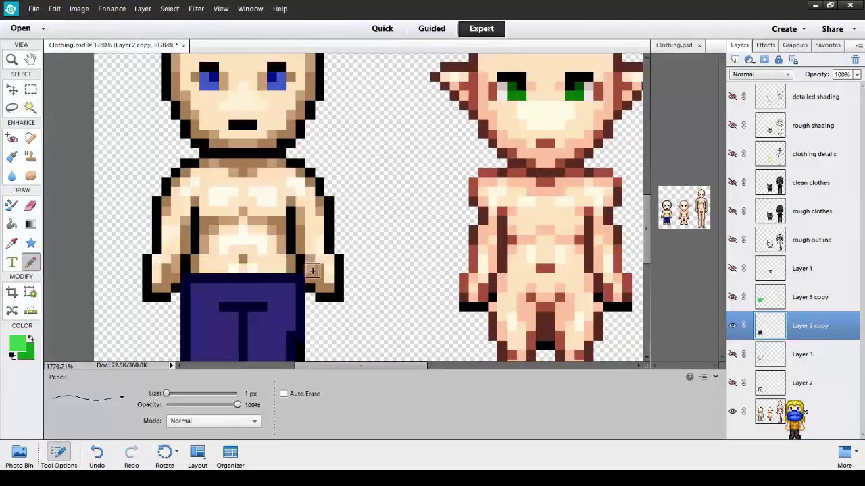
scroll(312, 271, "down", 3)
scroll(312, 271, "down", 2)
left_click(290, 225, "alt")
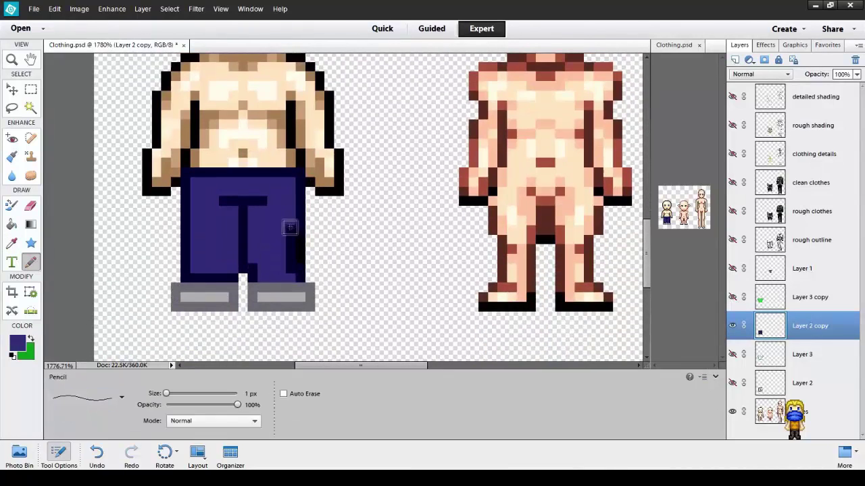
left_click(300, 269, "alt")
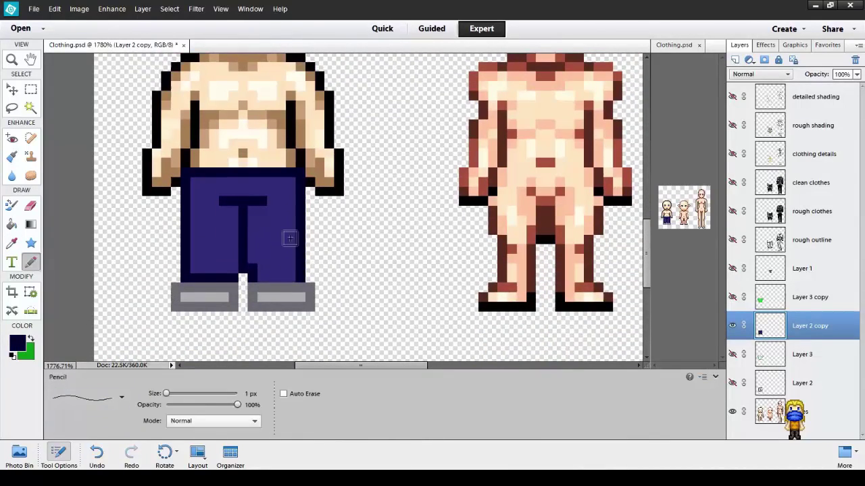
Step: Outline the inner edges of both trouser legs in dark navy and erase the pixels between them to extend the gap upward
left_click(241, 226, "alt")
left_click(233, 269)
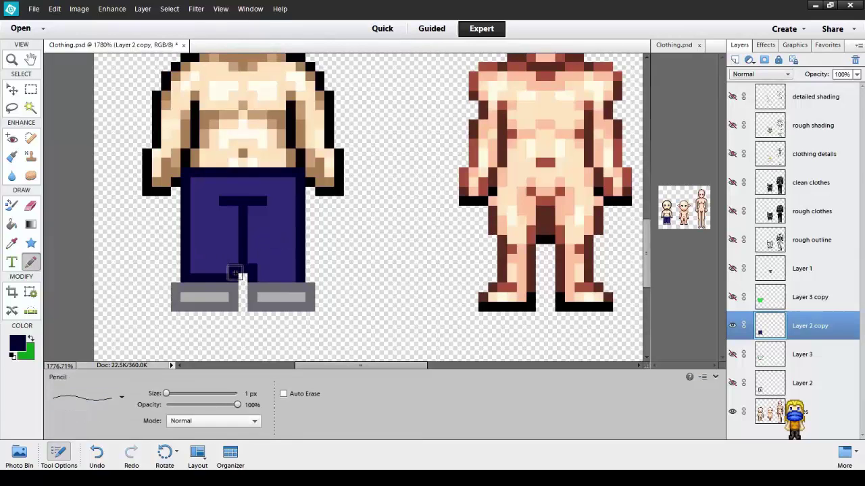
left_click(235, 260)
left_click(252, 260)
key("e")
left_click_drag(243, 260, 244, 270)
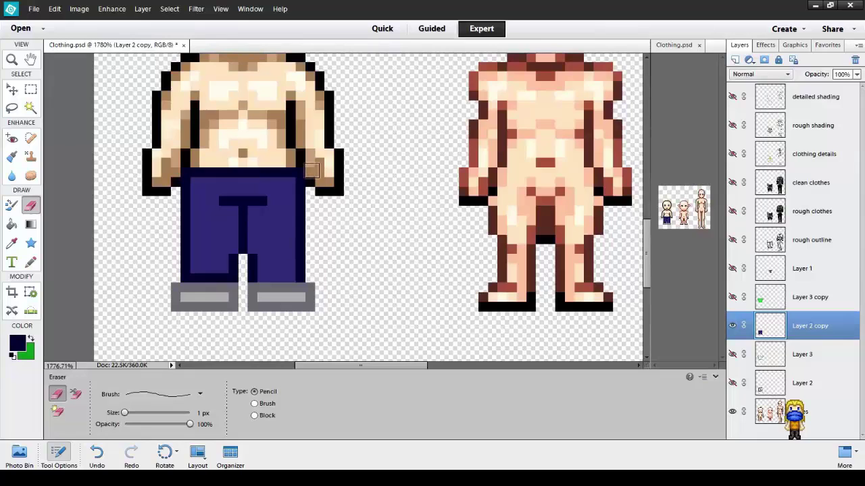
Step: Replace the left cuff's bottom outline with blue-violet and leave matching dark navy corner pixels at both inner cuffs
key("i")
left_click(223, 262)
key("n")
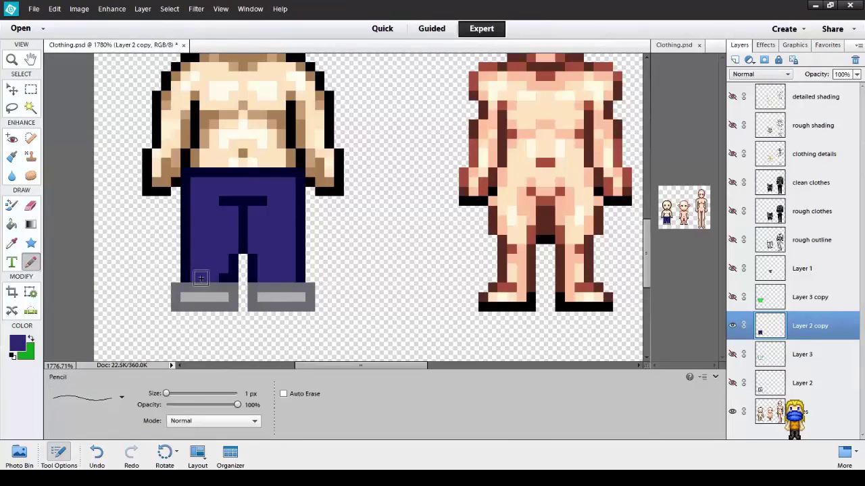
key("i")
left_click(199, 278)
key("n")
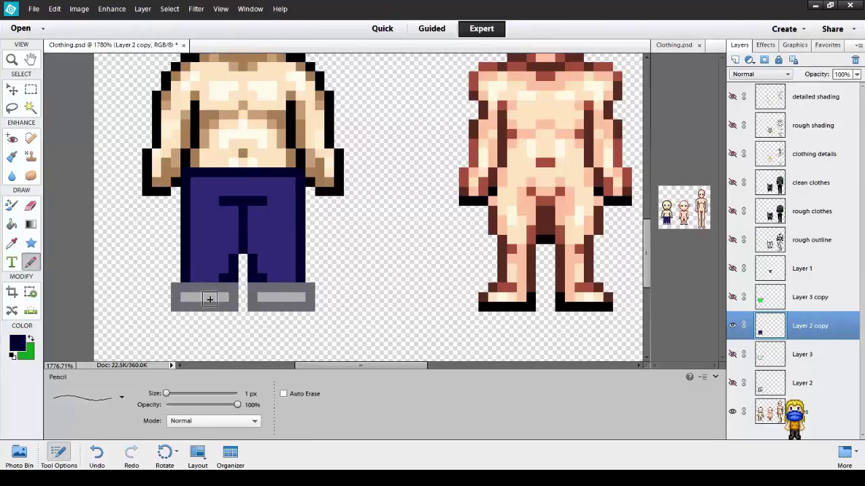
Step: Show the Layer 3 copy layer again and set the document zoom to 500%
left_click(731, 299)
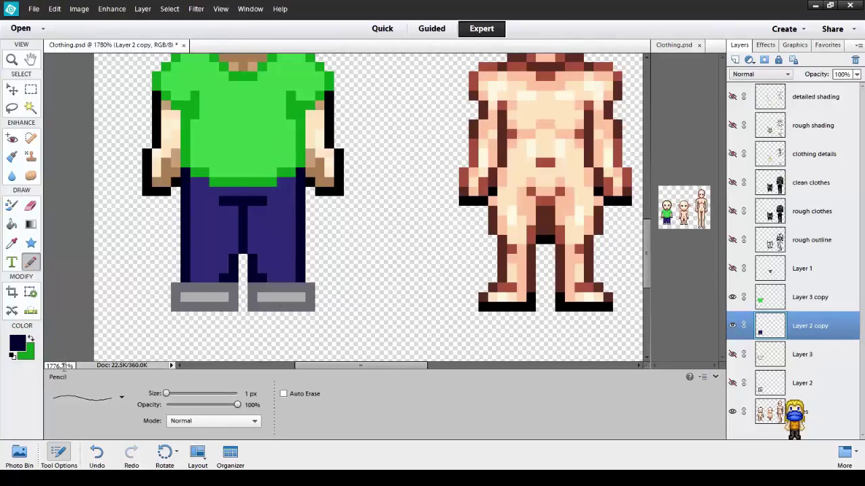
left_click_drag(66, 366, 40, 366)
key("Return")
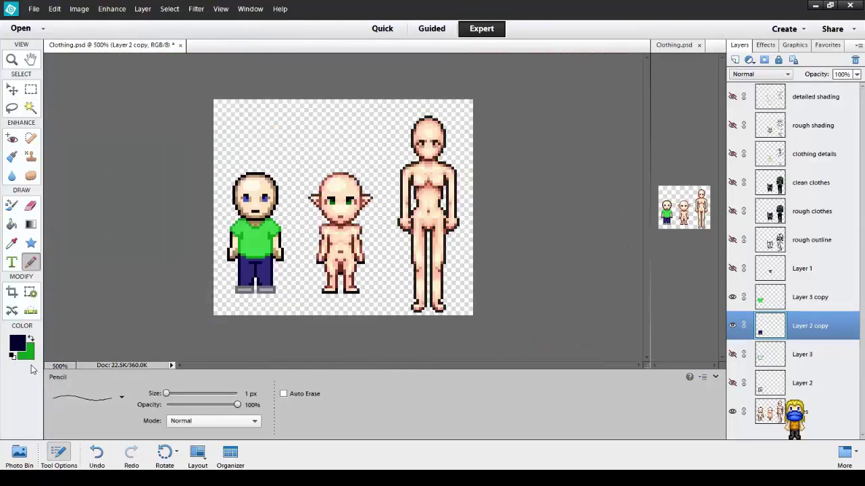